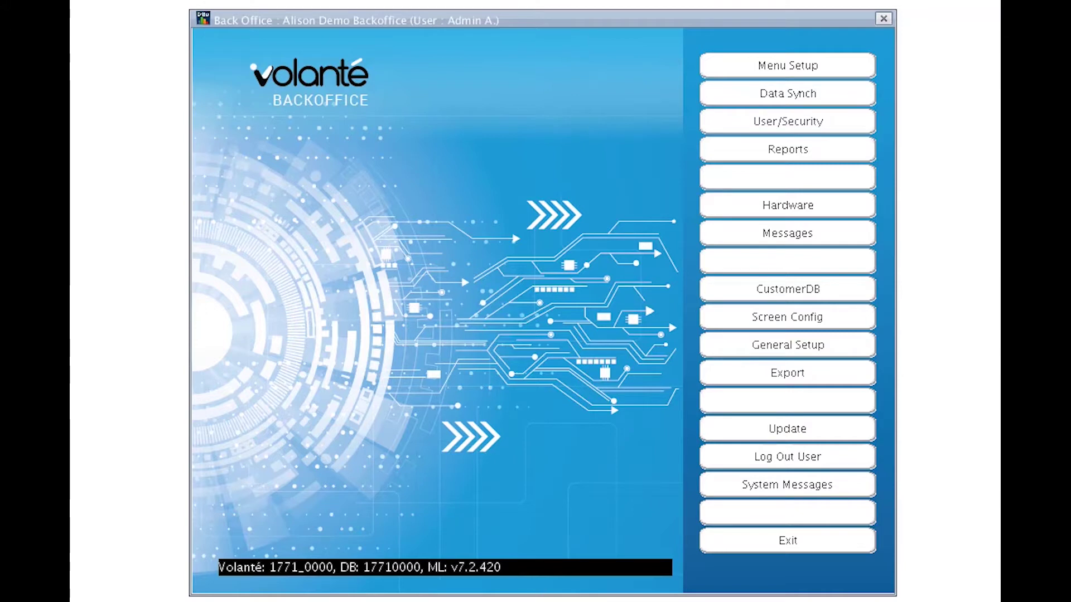
# Open the Users & Securities window from the Back Office main menu.
pyautogui.click(807, 121)
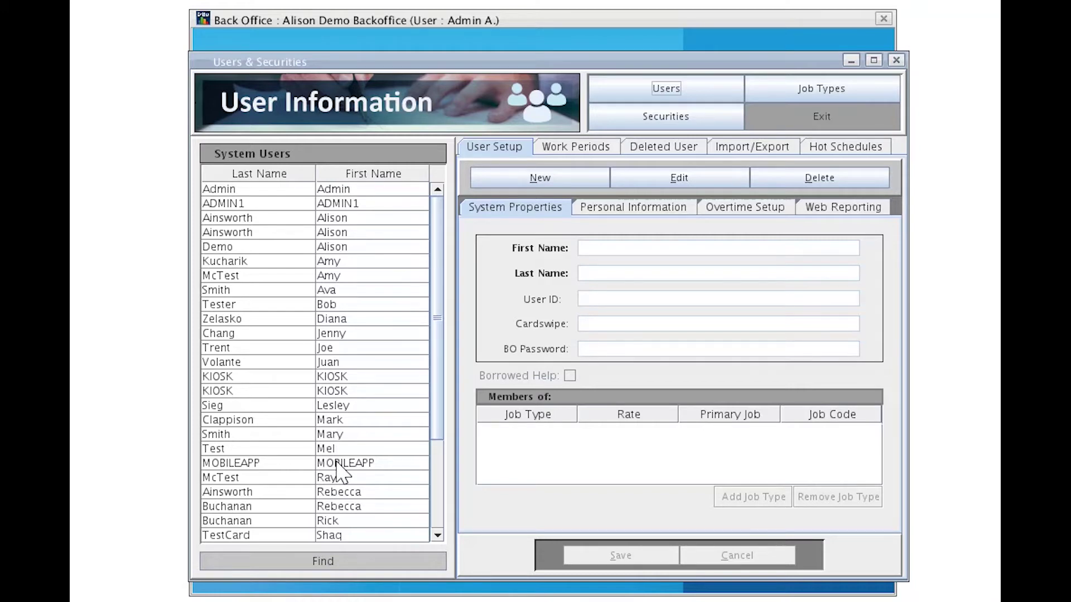
# Display the ADMIN1 account's details, showing its Admin/Owner job type at rate 0.00.
pyautogui.click(329, 205)
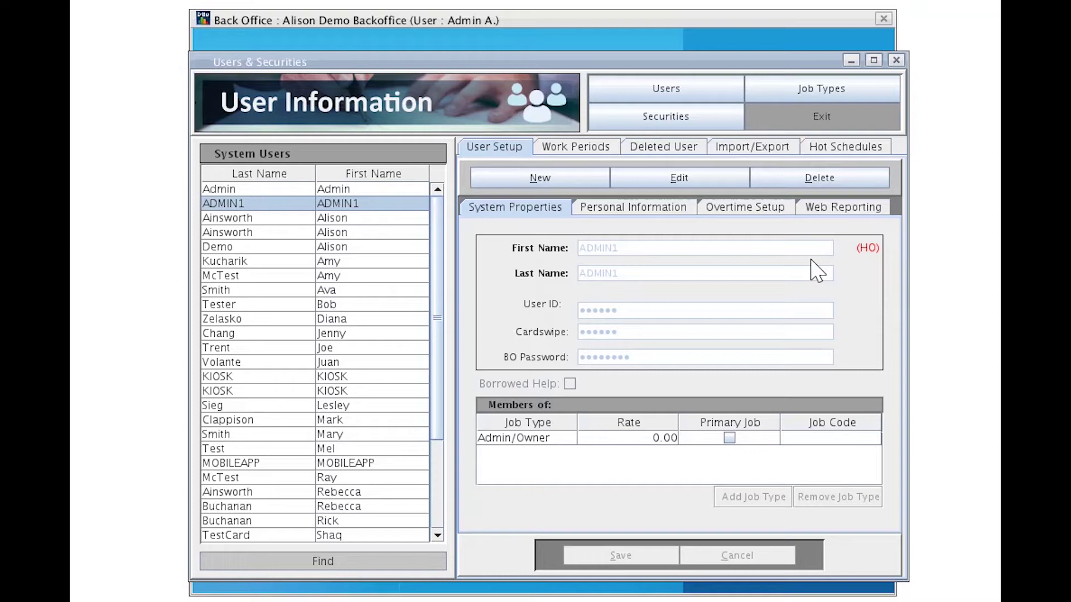
pyautogui.click(669, 183)
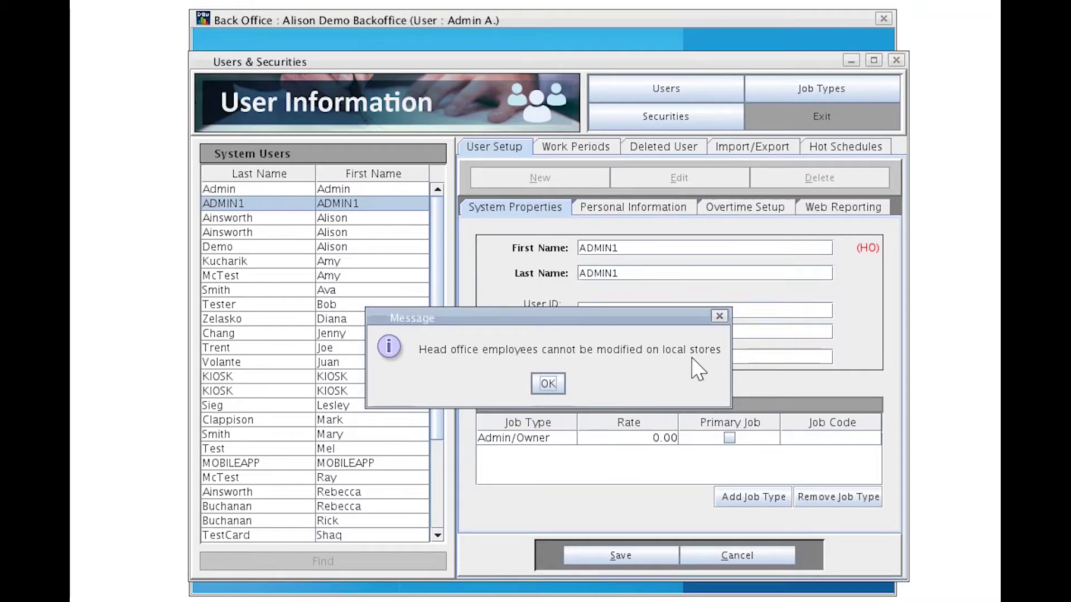
pyautogui.click(548, 384)
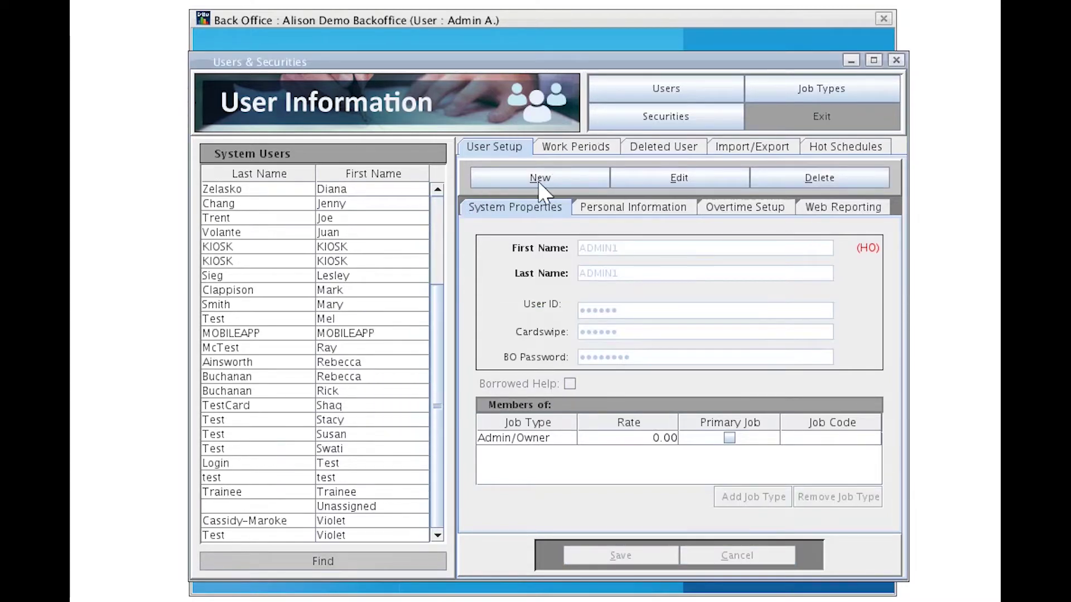
pyautogui.click(333, 536)
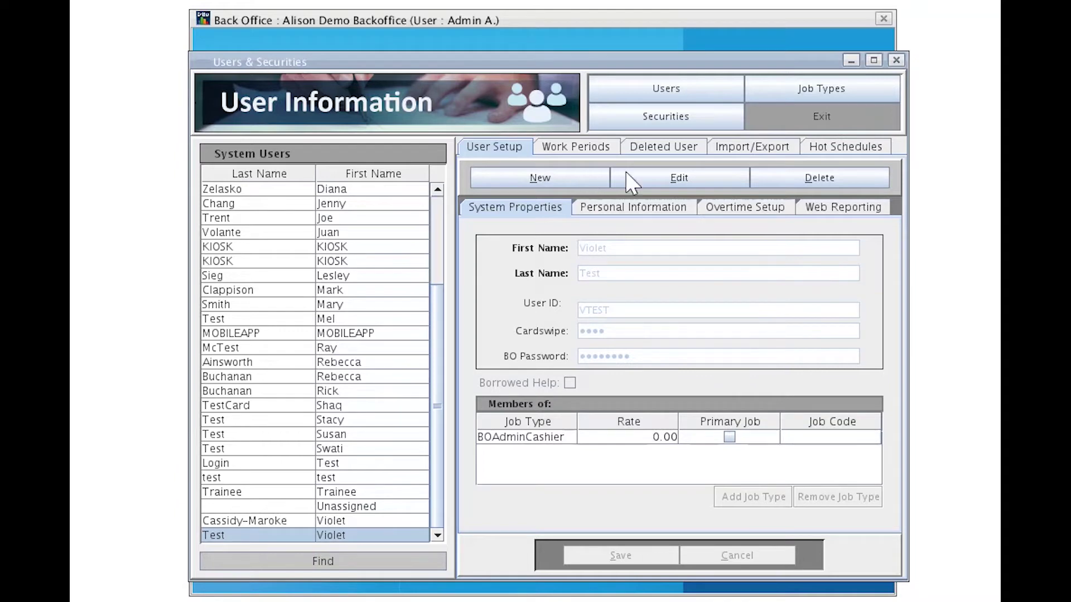
# Append -New to the test user's last name and User ID, giving Test-New and VTEST-NEW, and save.
pyautogui.click(695, 183)
pyautogui.click(670, 270)
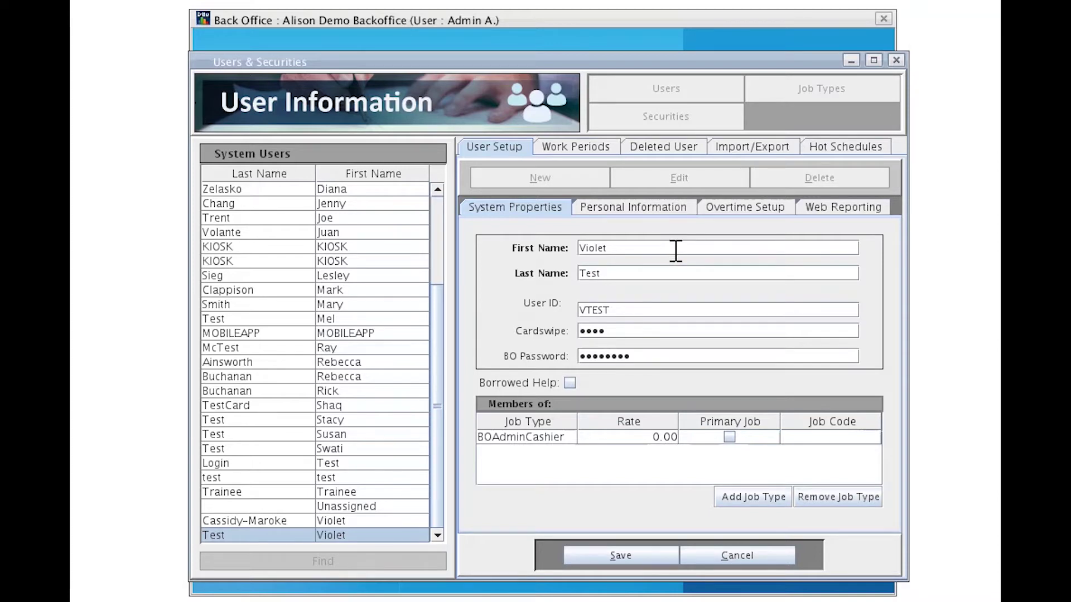
pyautogui.hotkey('alt', 's')
pyautogui.click(692, 188)
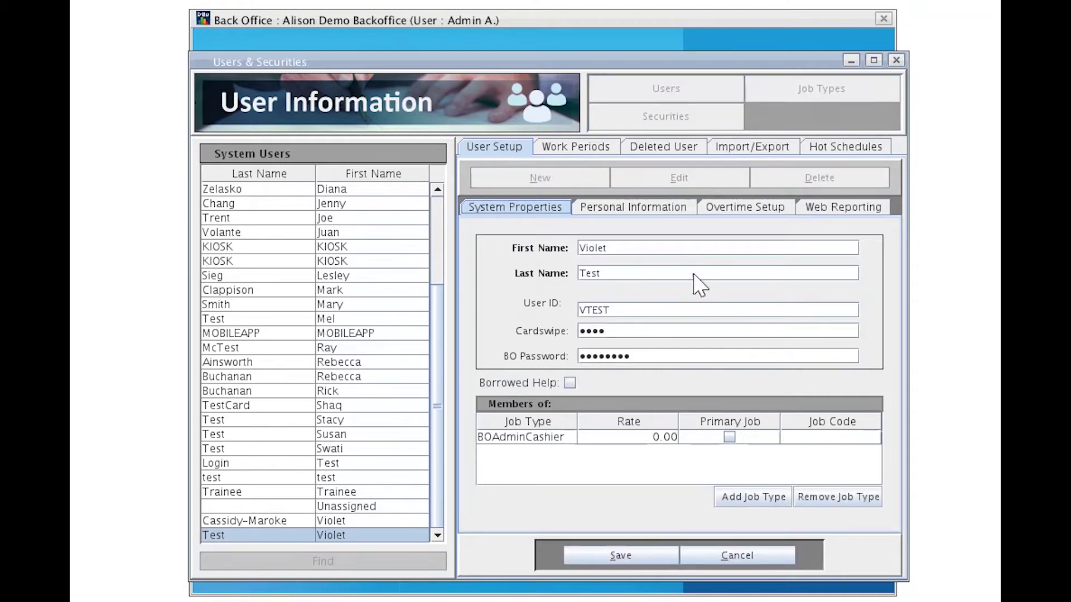
pyautogui.click(639, 276)
pyautogui.write('-New')
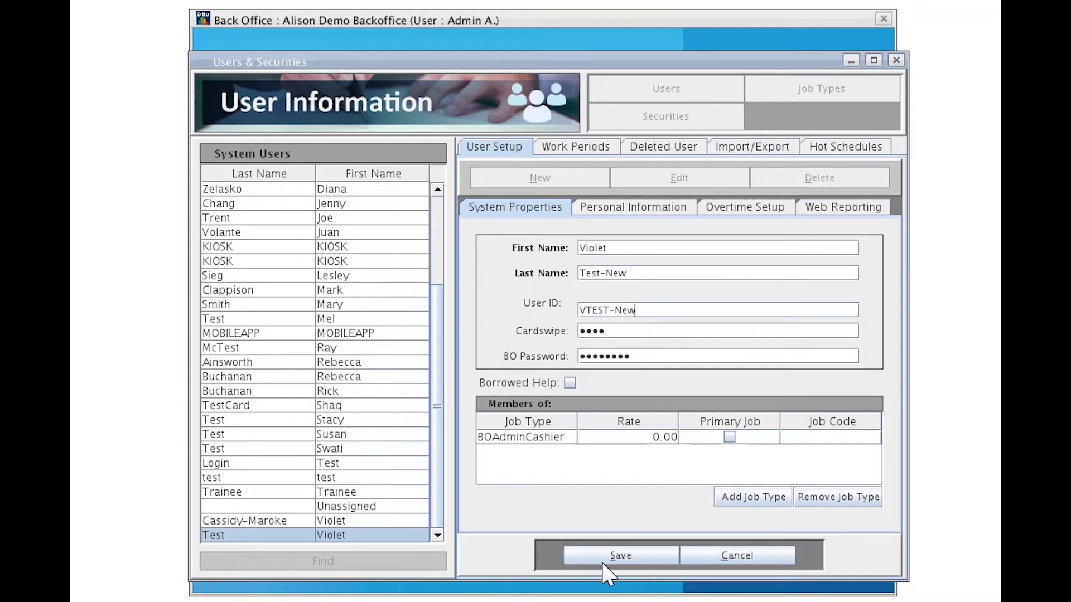
pyautogui.click(619, 556)
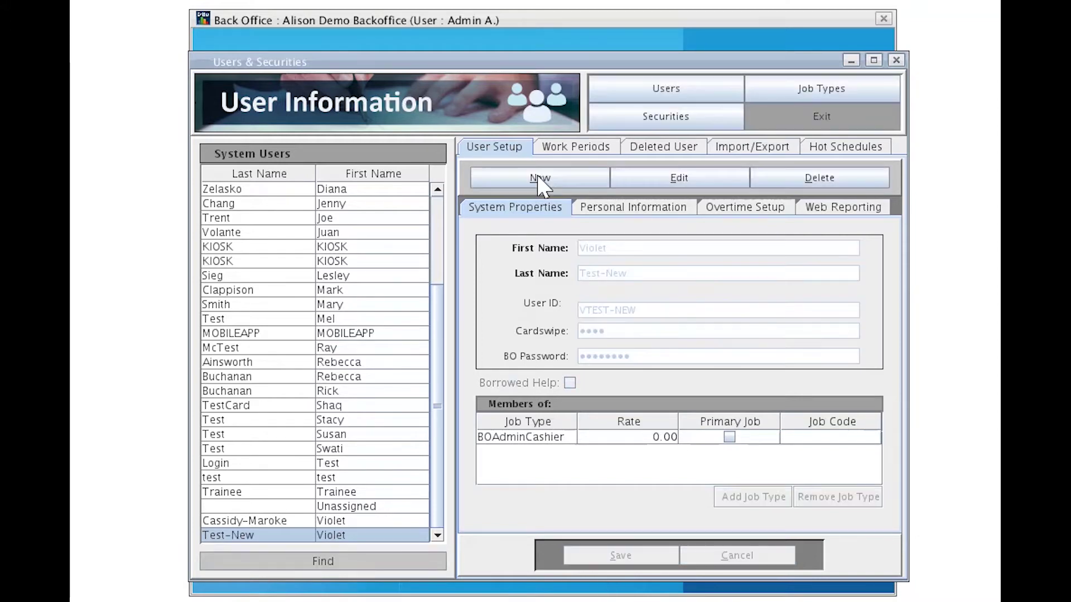
# Start a new user record and enter the person's first and last name.
pyautogui.click(539, 178)
pyautogui.click(612, 249)
pyautogui.press('Tab')
pyautogui.press('Tab')
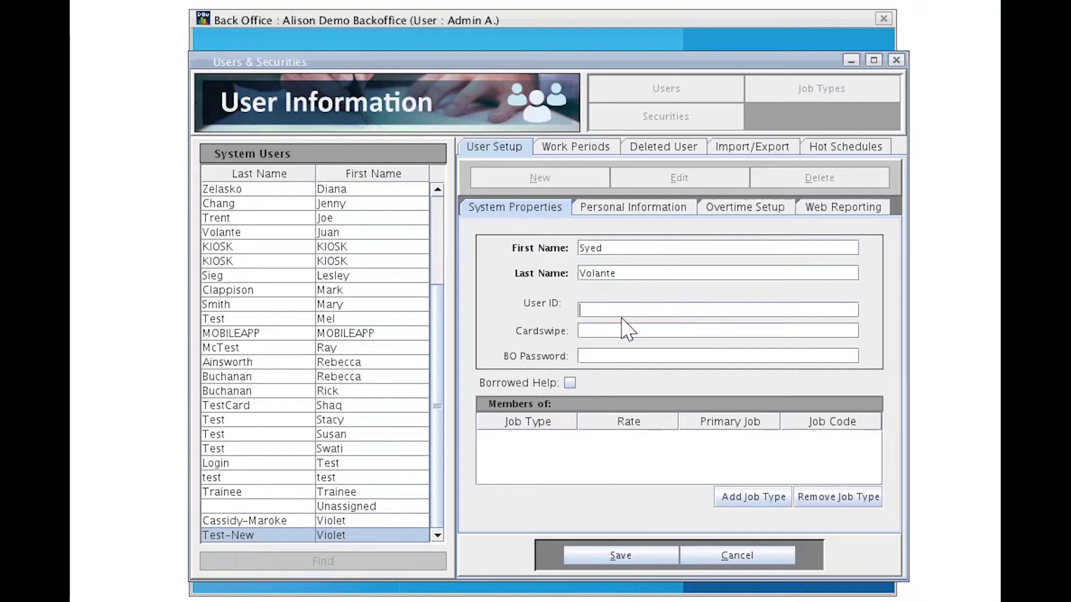
# Fill in the new user's User ID, cardswipe number and BO password.
pyautogui.hotkey('ctrl', 'a')
pyautogui.write('123456')
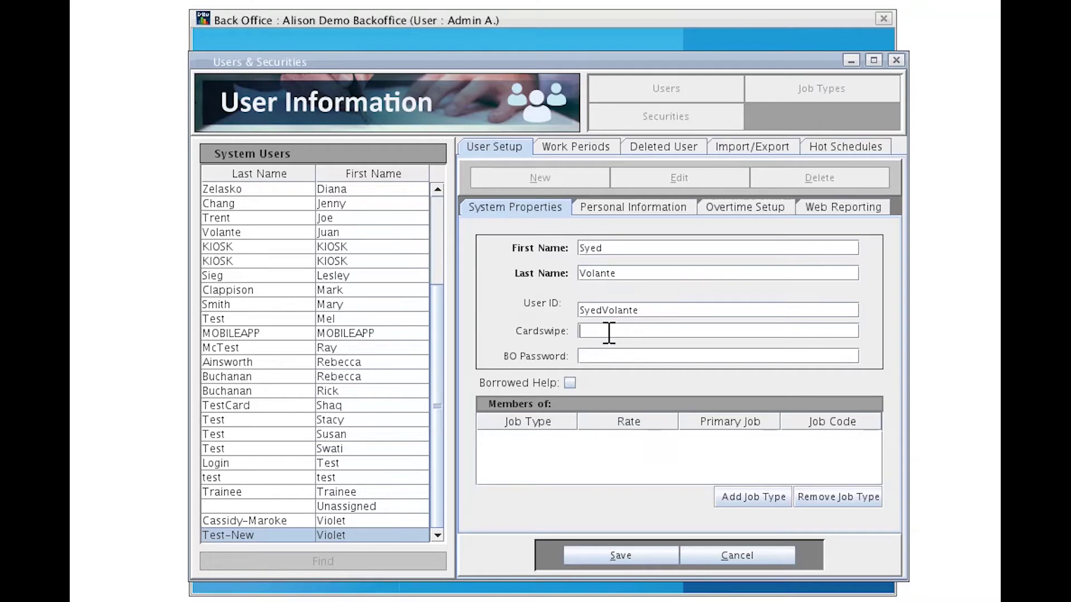
pyautogui.hotkey('ctrl', 'v')
pyautogui.click(591, 355)
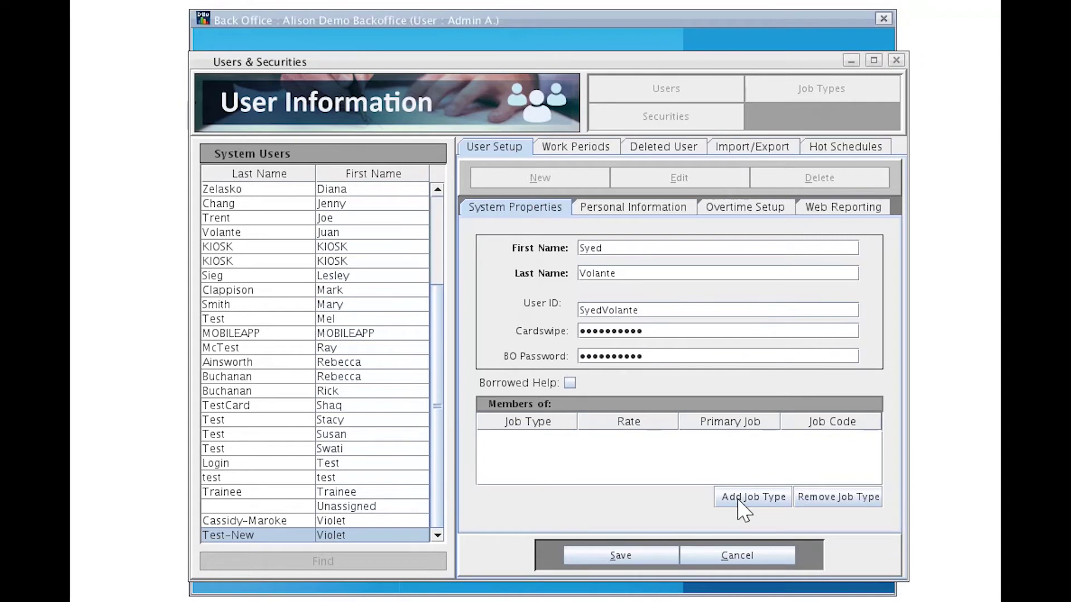
# Pick Cashier for the new user in the job type selector.
pyautogui.click(740, 503)
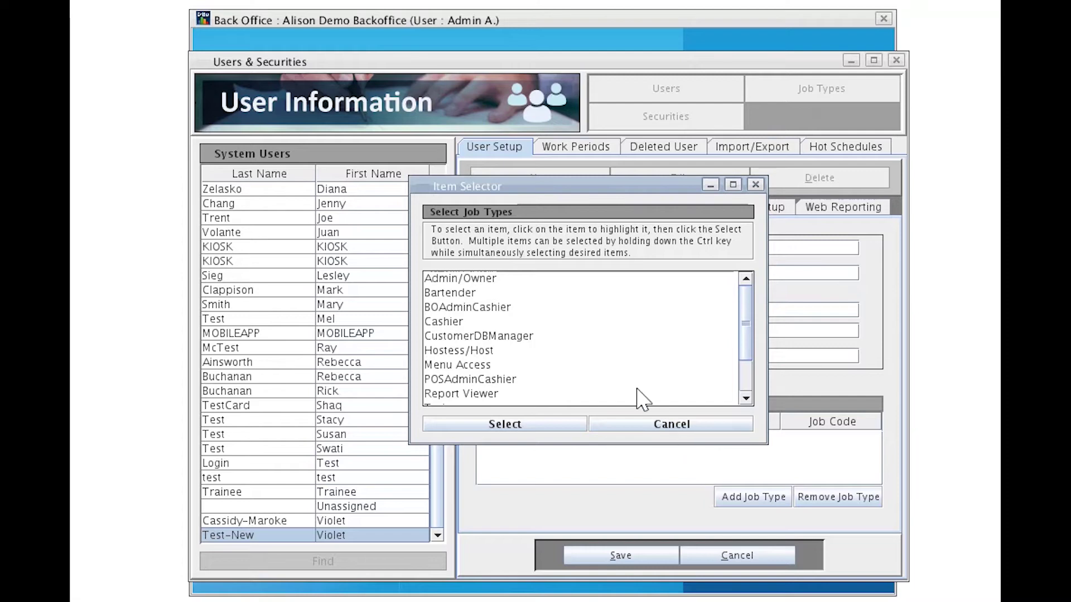
pyautogui.click(454, 308)
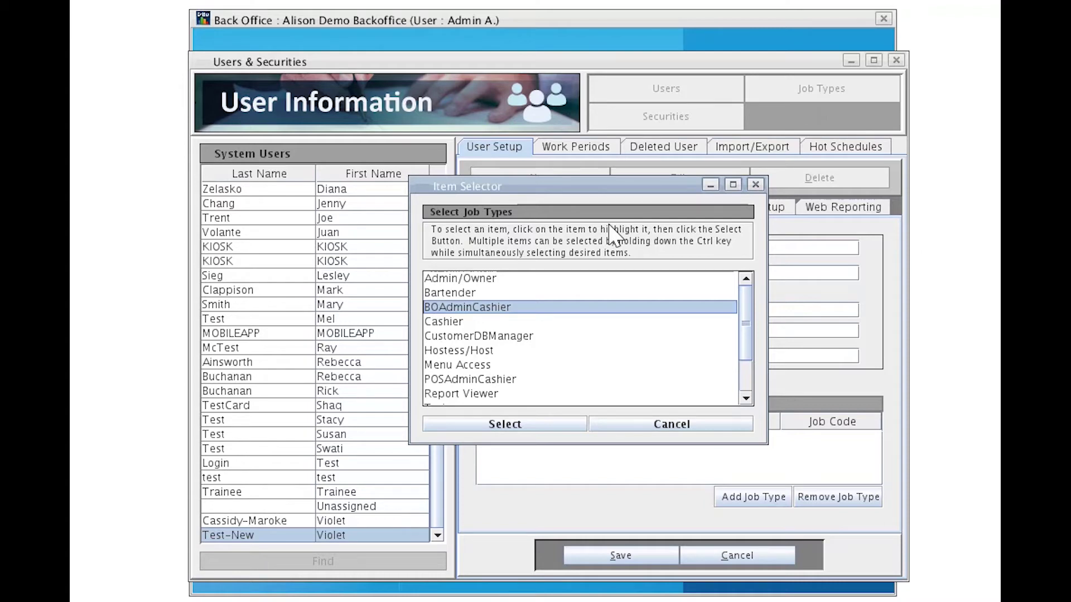
pyautogui.click(434, 327)
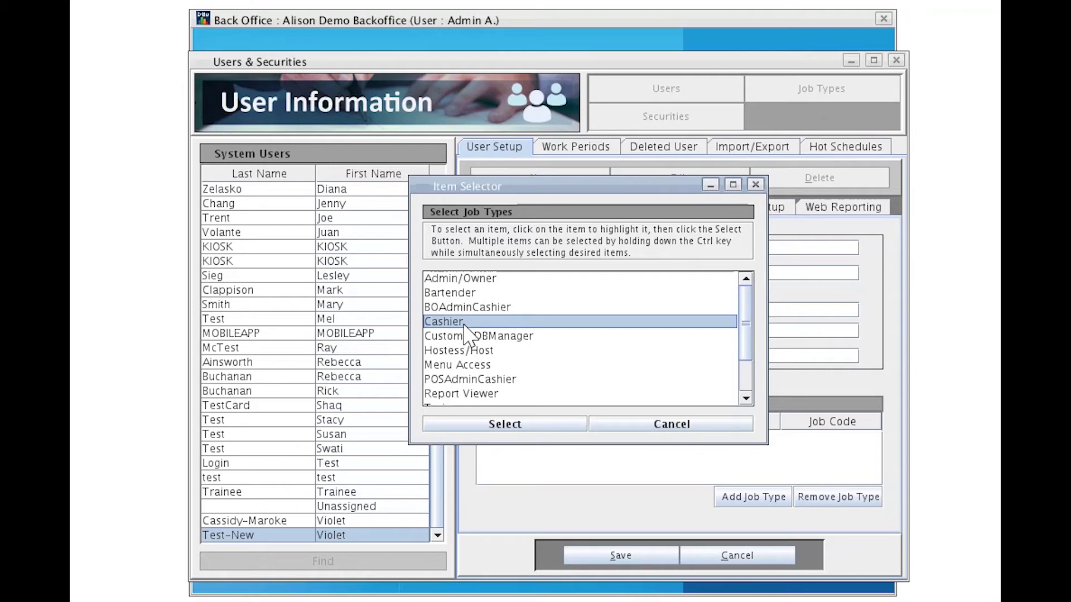
pyautogui.click(449, 380)
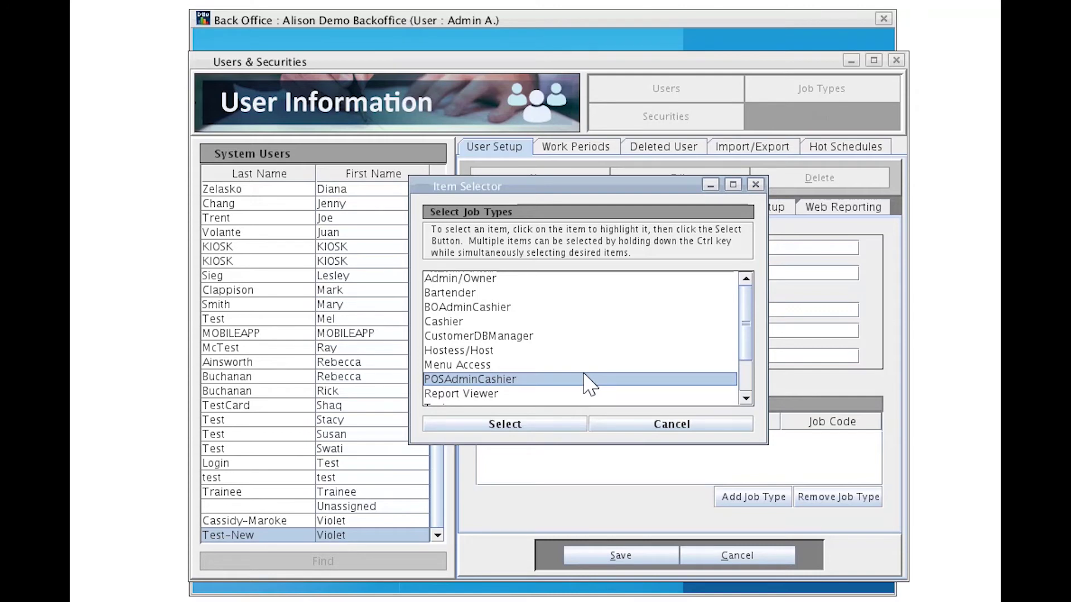
# Add Cashier to the new user's Members of list at rate 0.00.
pyautogui.click(481, 322)
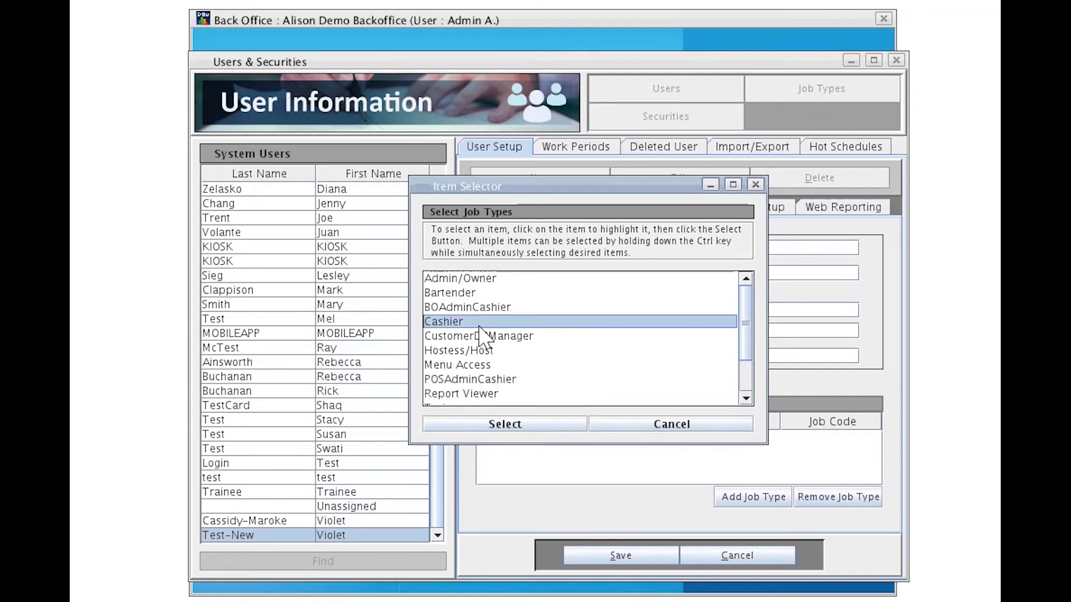
pyautogui.click(498, 425)
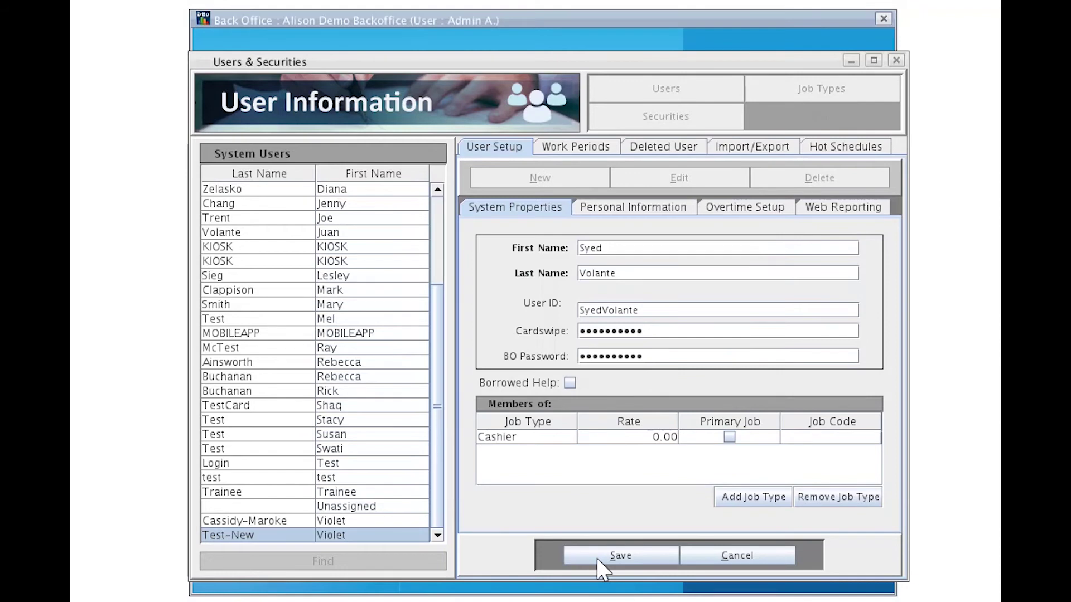
# Save the new user with the Cashier job type so it joins System Users.
pyautogui.click(599, 558)
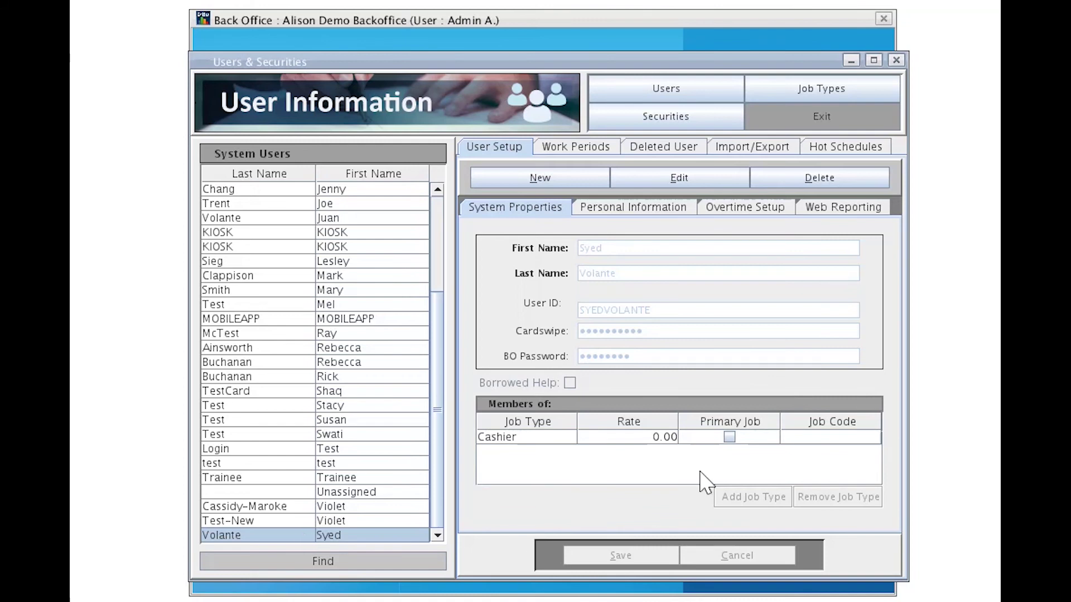
# Delete the new Cashier user, confirming with its User ID, and view the deleted users list.
pyautogui.click(813, 182)
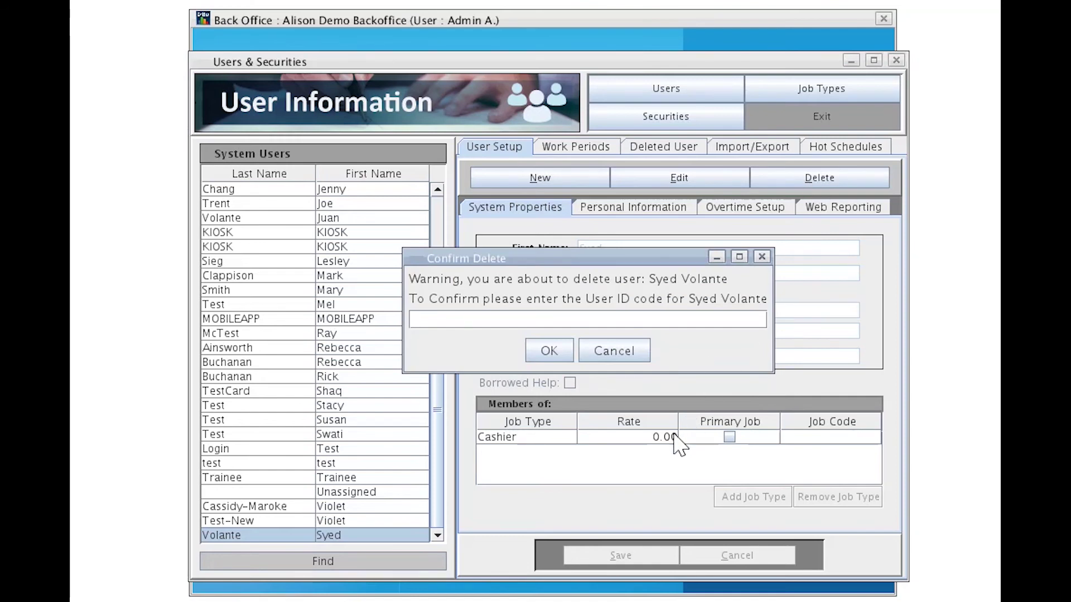
pyautogui.moveTo(604, 277); pyautogui.dragTo(629, 351)
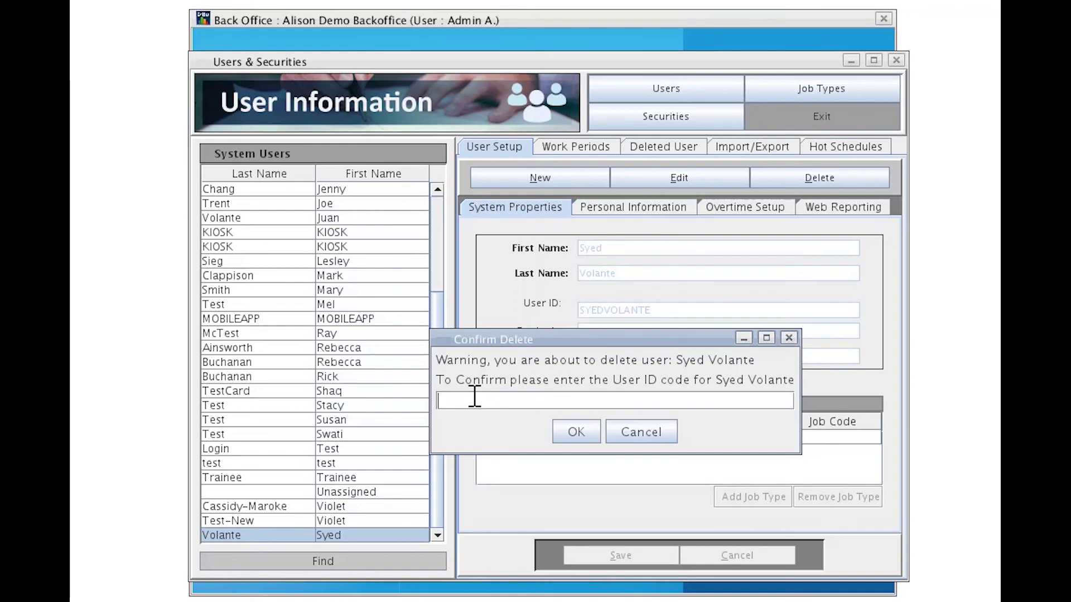
pyautogui.click(561, 432)
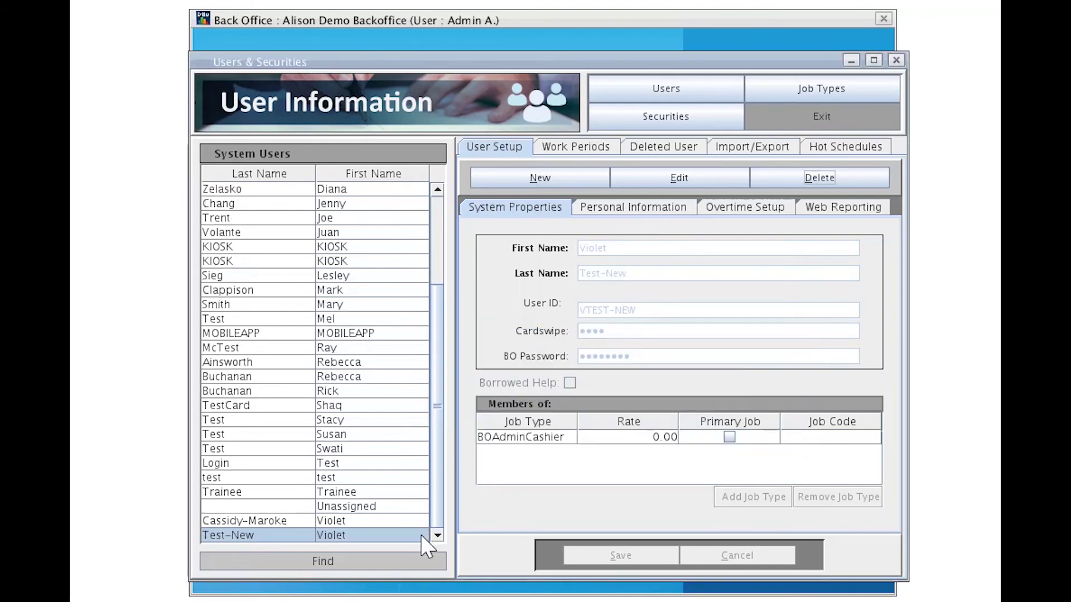
pyautogui.click(656, 148)
pyautogui.click(368, 406)
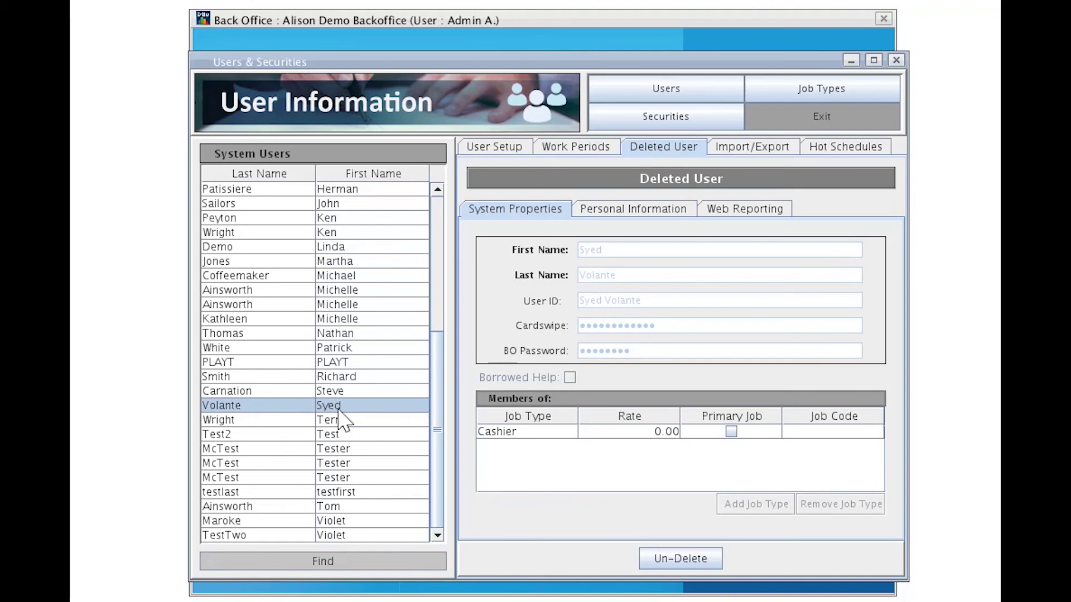
# Un-delete the Cashier user and confirm restoring the employee.
pyautogui.click(682, 560)
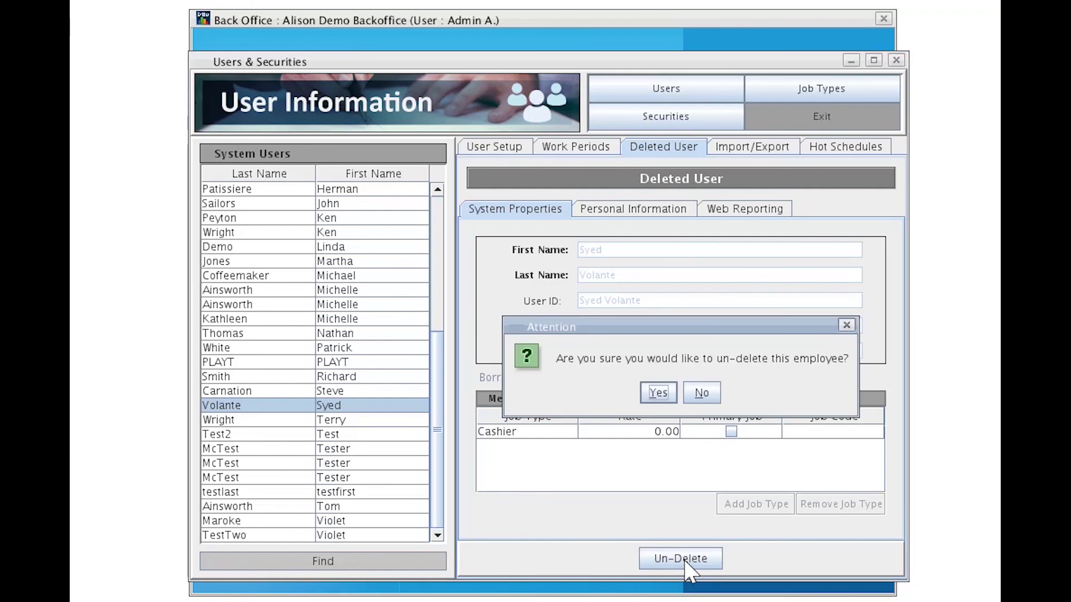
pyautogui.click(658, 393)
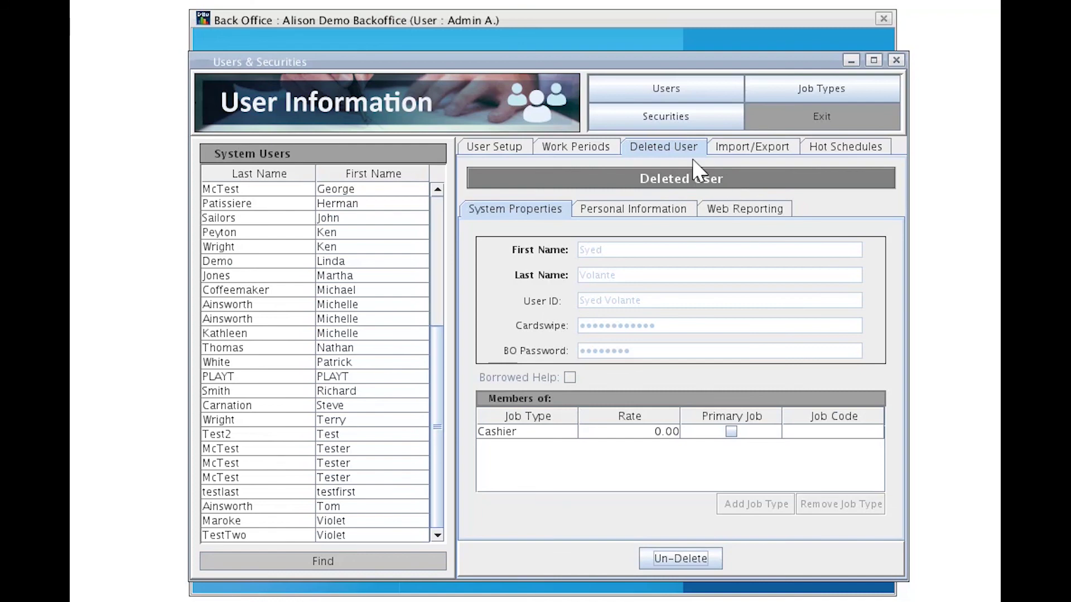
# Return to User Setup and display the restored user's record with Cashier at 0.00.
pyautogui.click(504, 149)
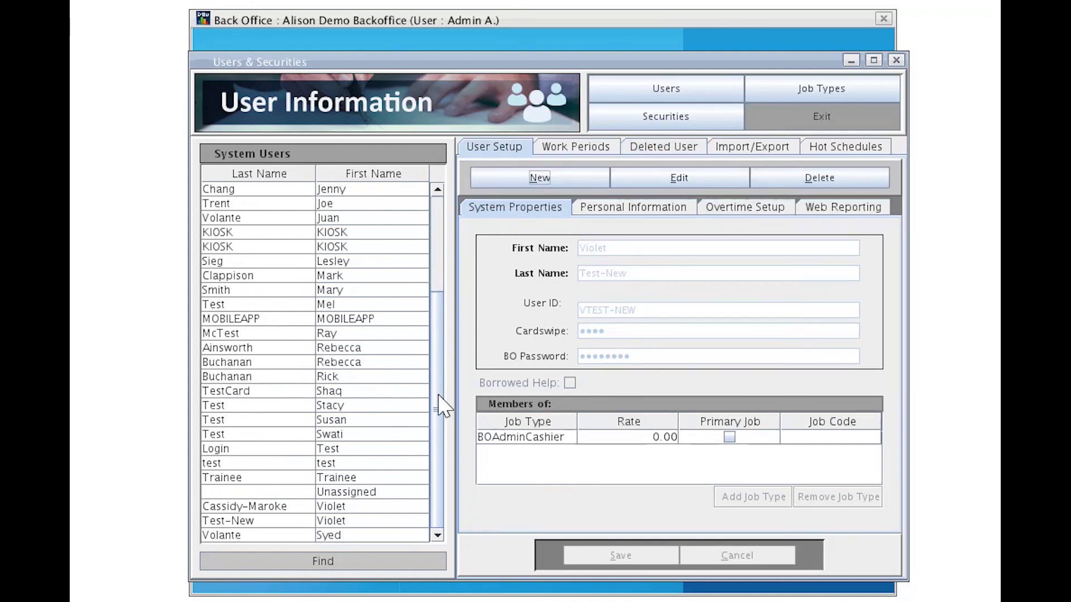
pyautogui.click(303, 536)
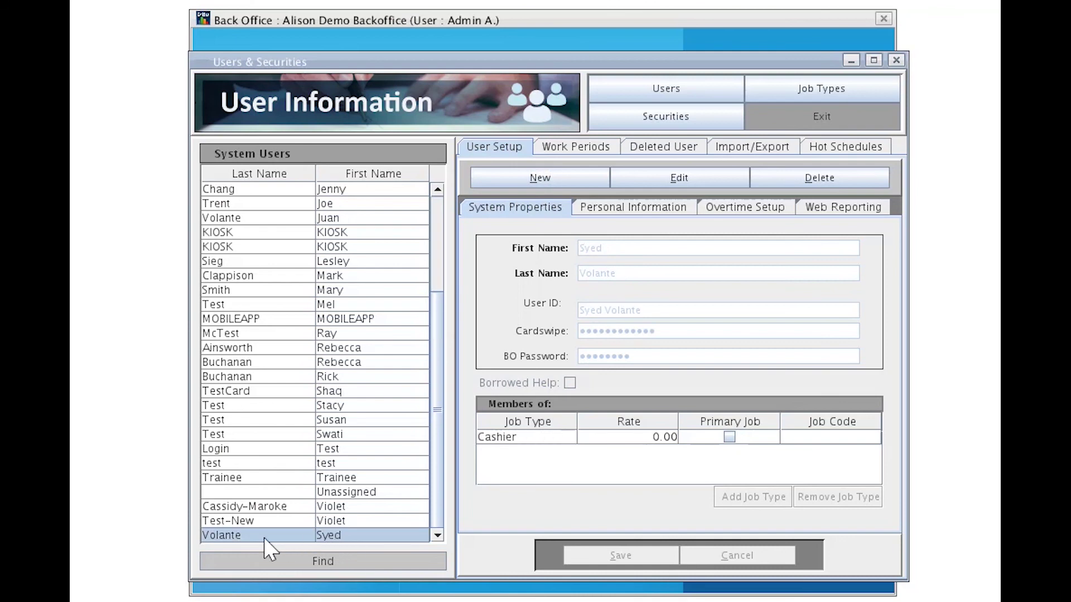